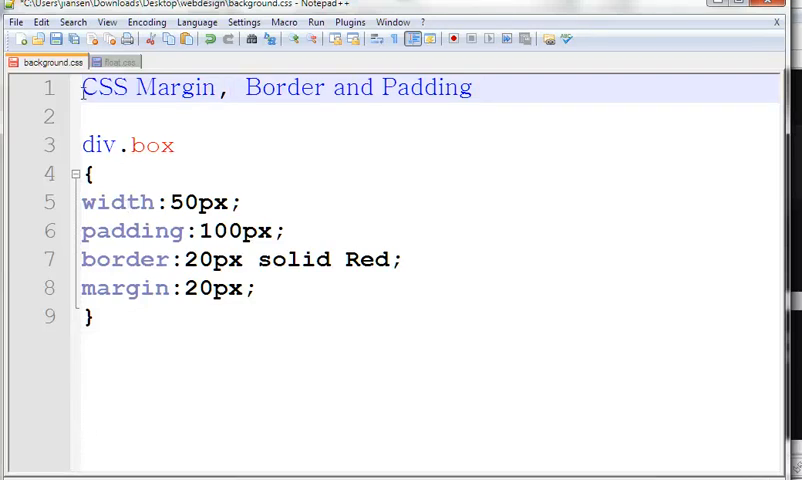
# Highlight the Margin/Border/Padding notes and width, padding, border, margin properties, then show the Paint diagram
pyautogui.moveTo(82, 88)
pyautogui.mouseDown()
pyautogui.moveTo(437, 64)
pyautogui.moveTo(483, 78)
pyautogui.mouseUp()
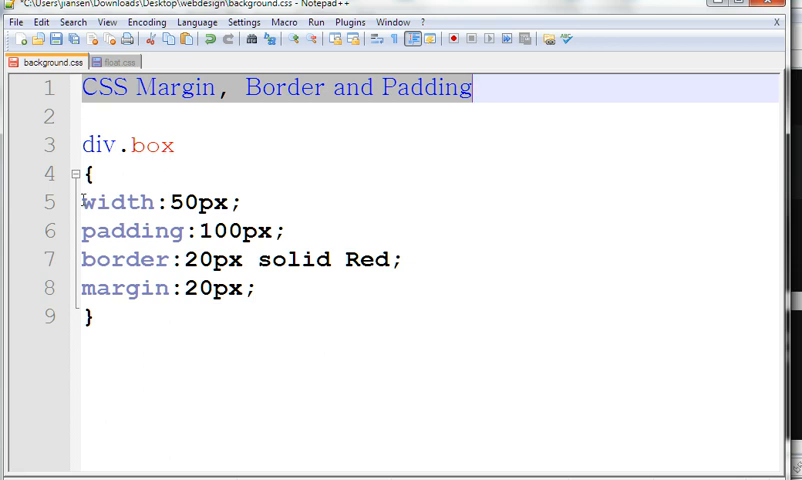
pyautogui.moveTo(82, 201); pyautogui.dragTo(231, 233)
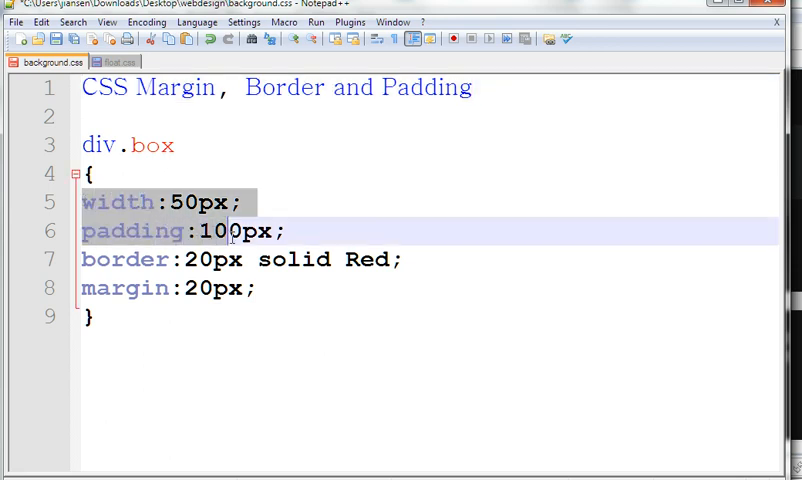
pyautogui.moveTo(231, 233); pyautogui.dragTo(312, 286)
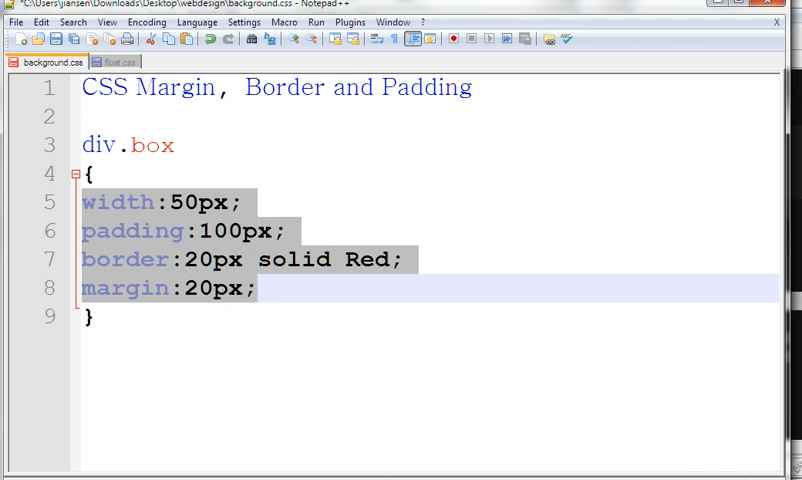
pyautogui.click(743, 445)
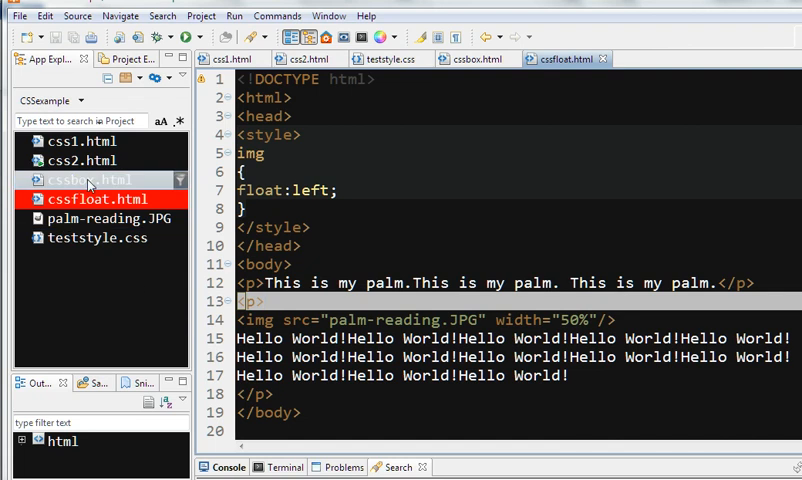
# Open cssbox.html, review the div.box rule and its demo div, and run the page
pyautogui.click(89, 182)
pyautogui.doubleClick(89, 181)
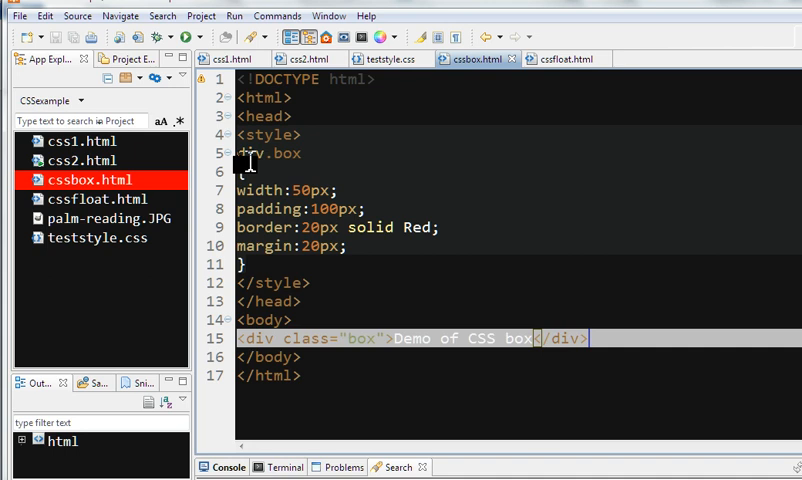
pyautogui.moveTo(238, 160)
pyautogui.mouseDown()
pyautogui.moveTo(273, 177)
pyautogui.moveTo(349, 264)
pyautogui.mouseUp()
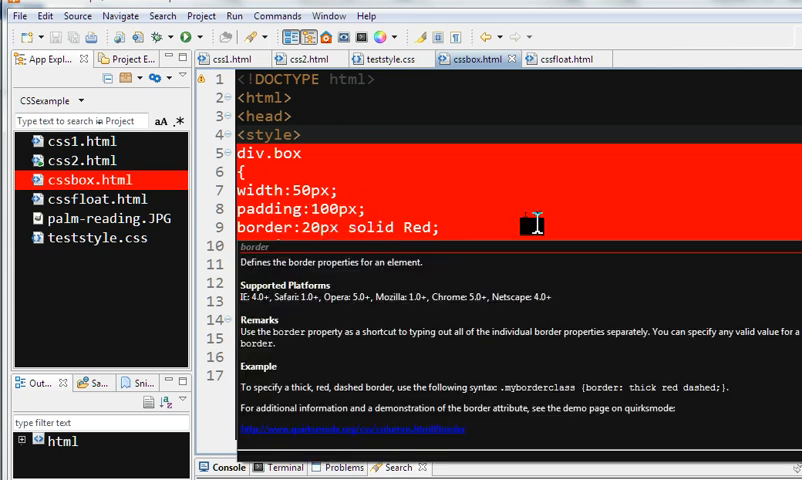
pyautogui.click(539, 223)
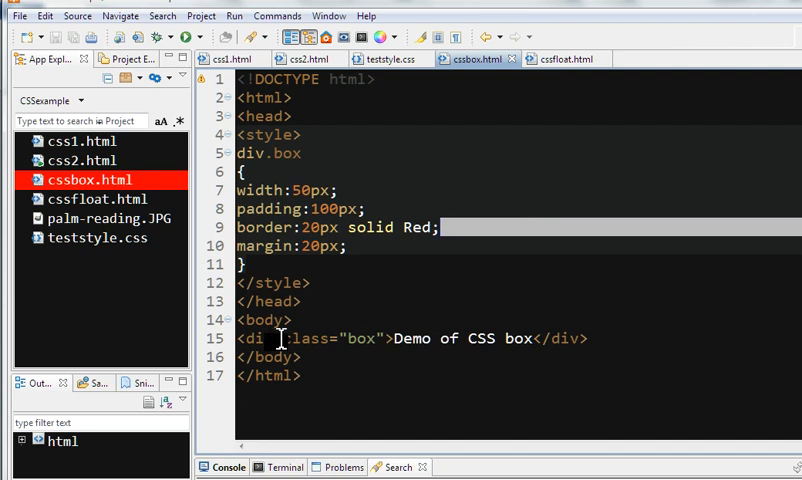
pyautogui.moveTo(240, 339); pyautogui.dragTo(625, 338)
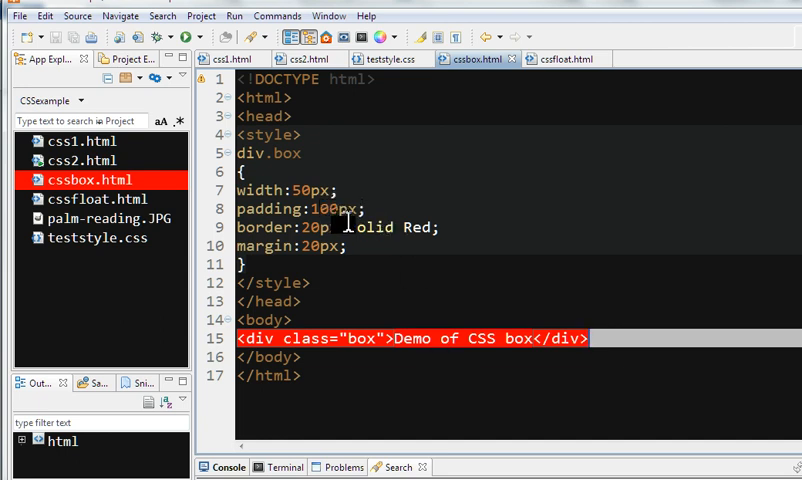
pyautogui.click(233, 16)
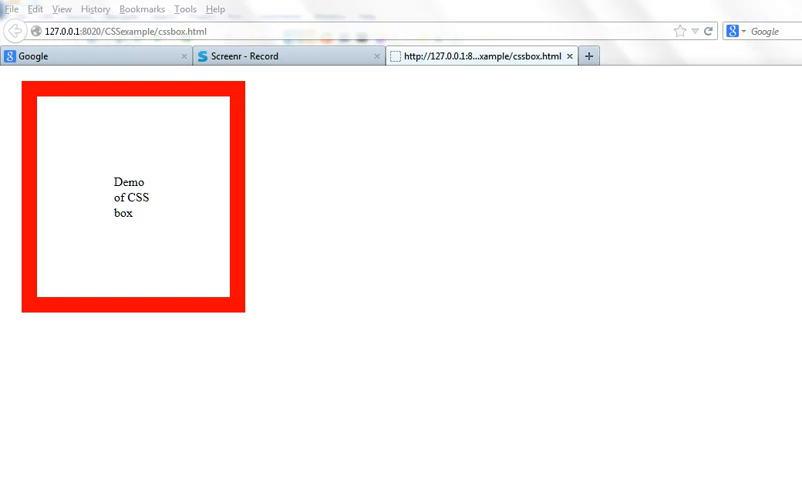
# Return from the Firefox box preview to the margin and padding notes
pyautogui.hotkey('alt', 'Tab')
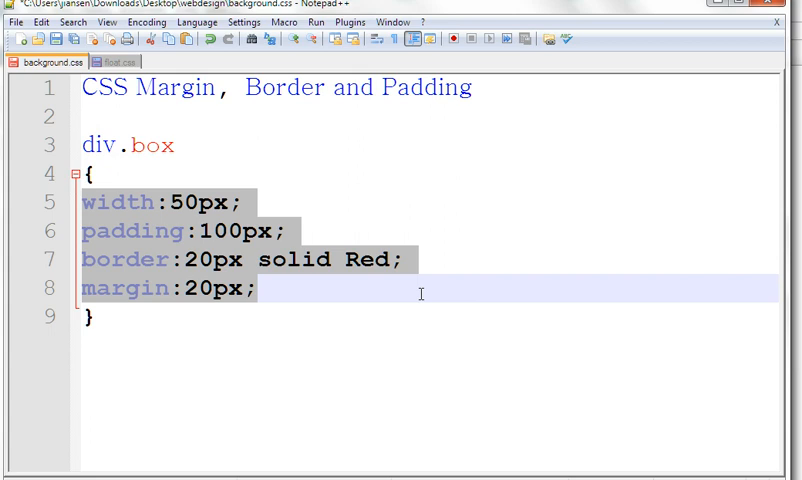
# Switch to the CSS Float notes and correct 'wrape' so line 7 reads 'Text will wrap around it.'
pyautogui.click(478, 212)
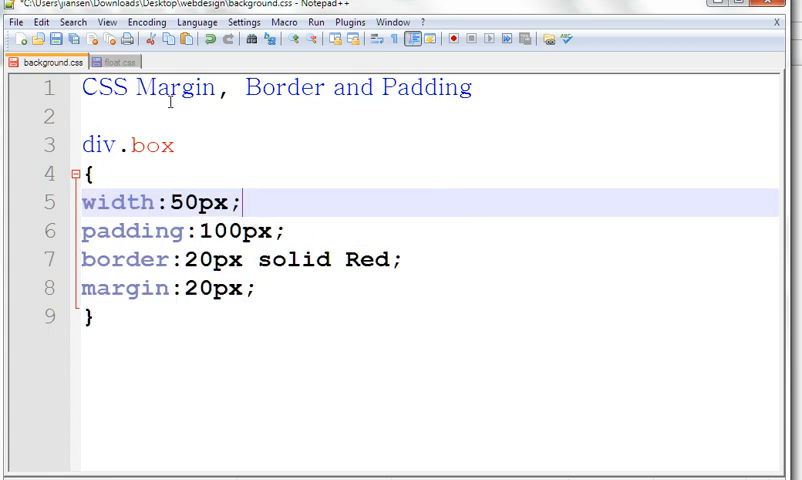
pyautogui.click(122, 63)
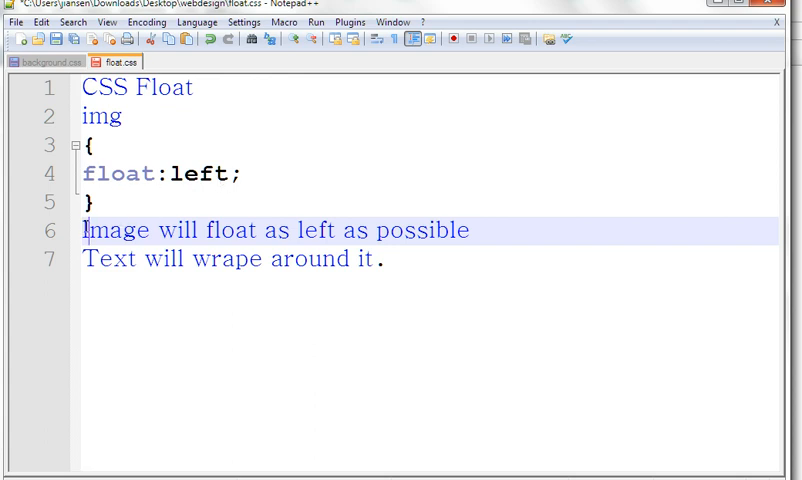
pyautogui.moveTo(85, 230); pyautogui.dragTo(490, 232)
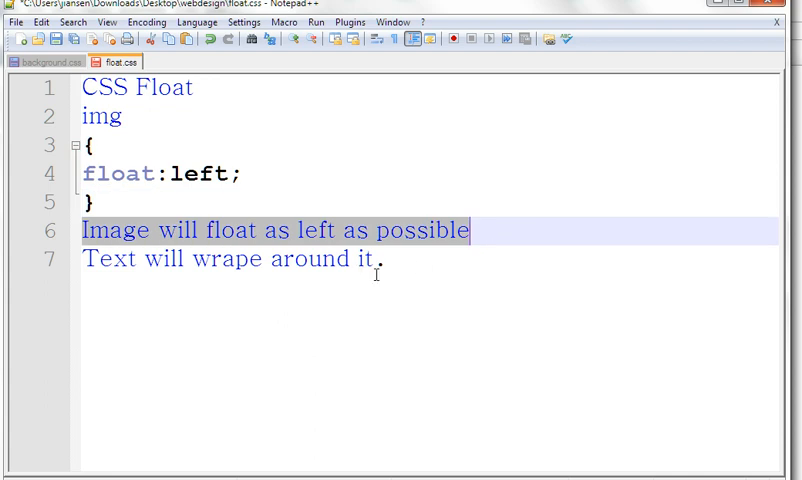
pyautogui.click(263, 260)
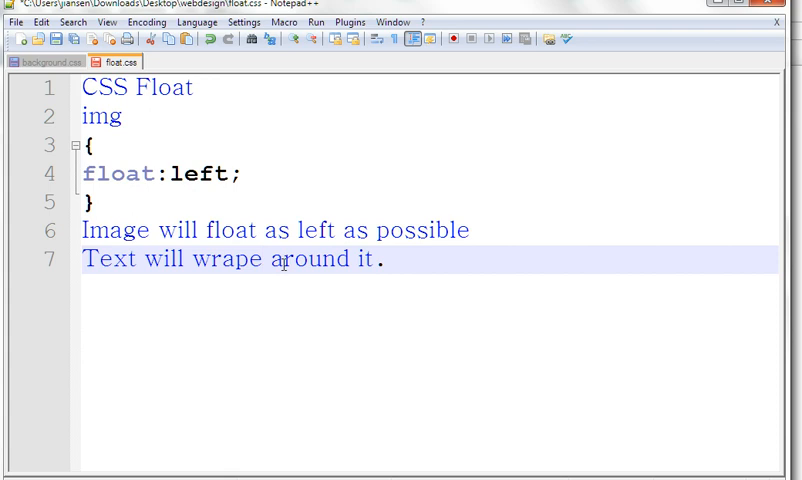
pyautogui.press('BackSpace')
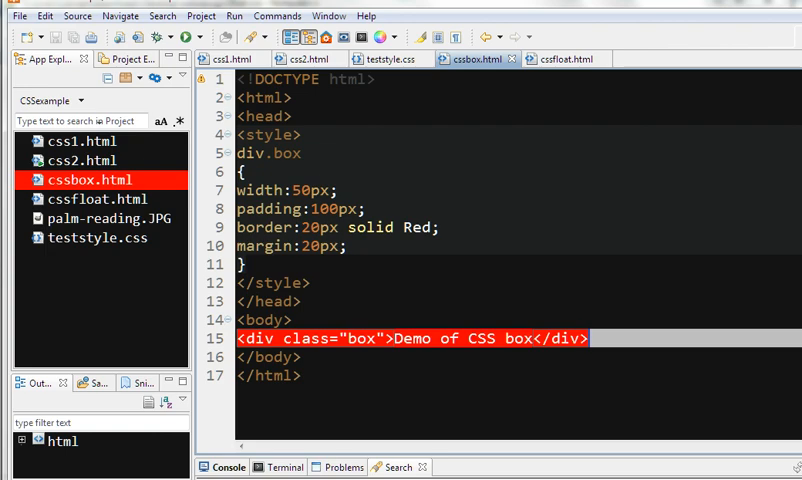
# Open cssfloat.html and review the img float:left rule, palm paragraph, palm-reading.JPG tag and Hello World text
pyautogui.doubleClick(85, 203)
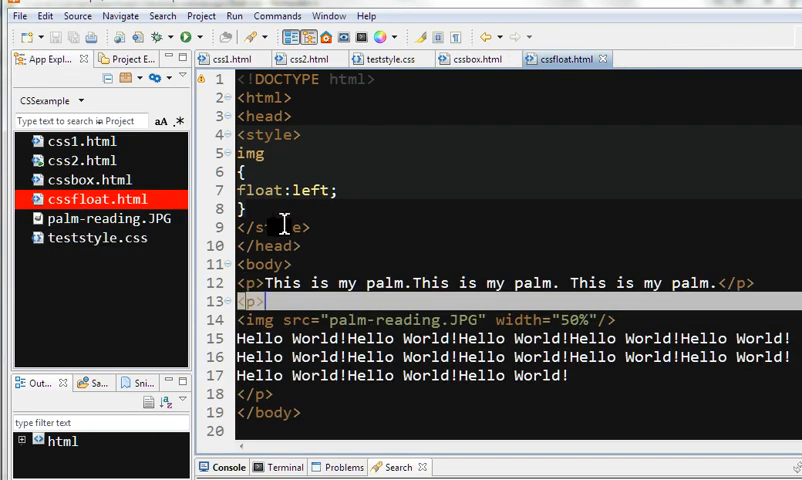
pyautogui.moveTo(272, 210); pyautogui.dragTo(228, 188)
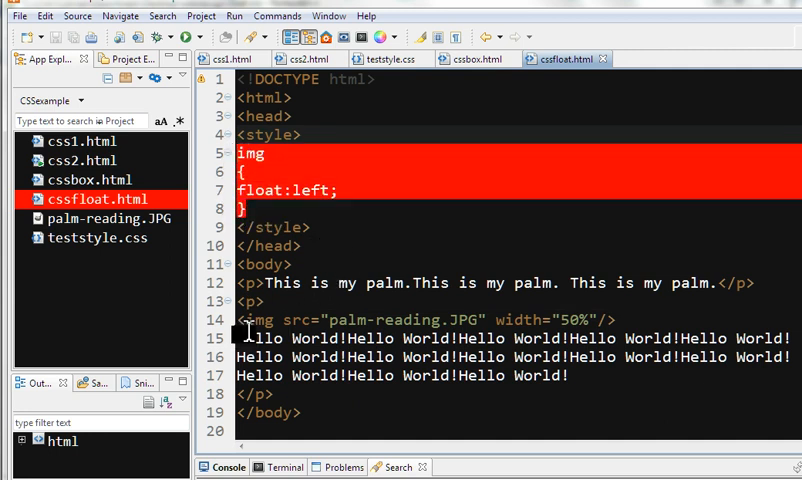
pyautogui.doubleClick(256, 283)
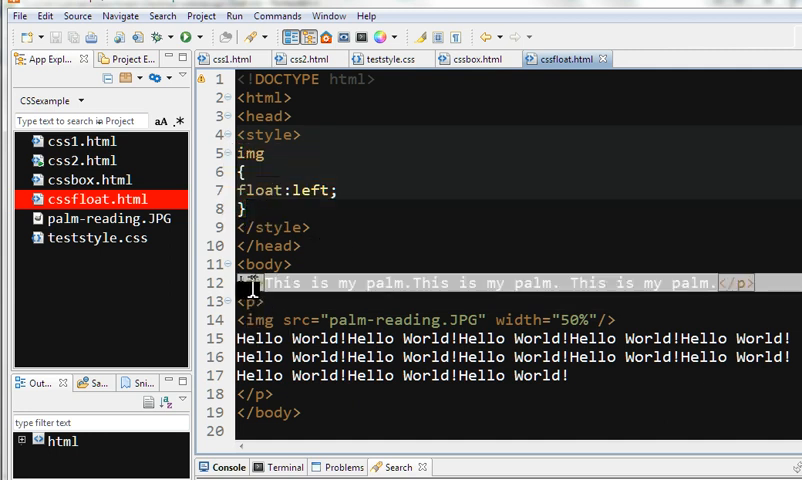
pyautogui.moveTo(254, 288); pyautogui.dragTo(794, 288)
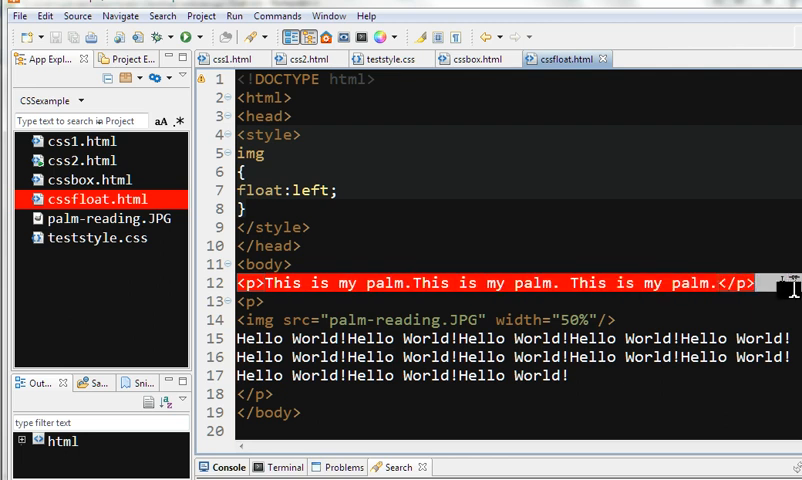
pyautogui.click(244, 321)
pyautogui.moveTo(243, 323); pyautogui.dragTo(608, 324)
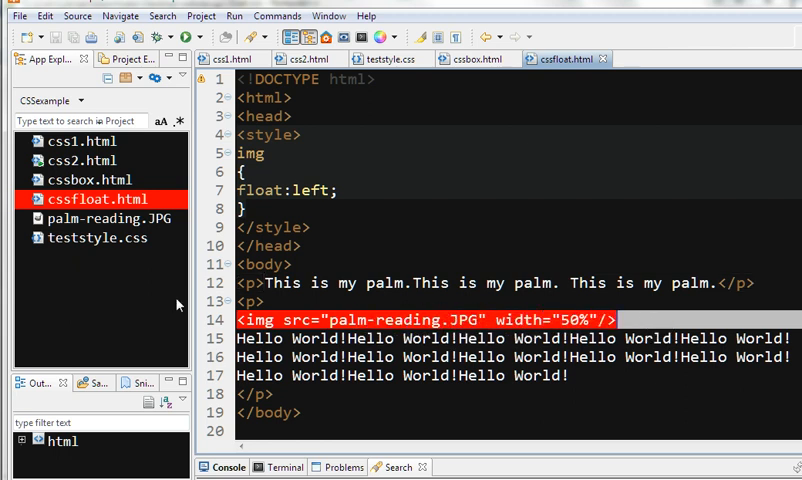
pyautogui.moveTo(170, 218); pyautogui.dragTo(538, 325)
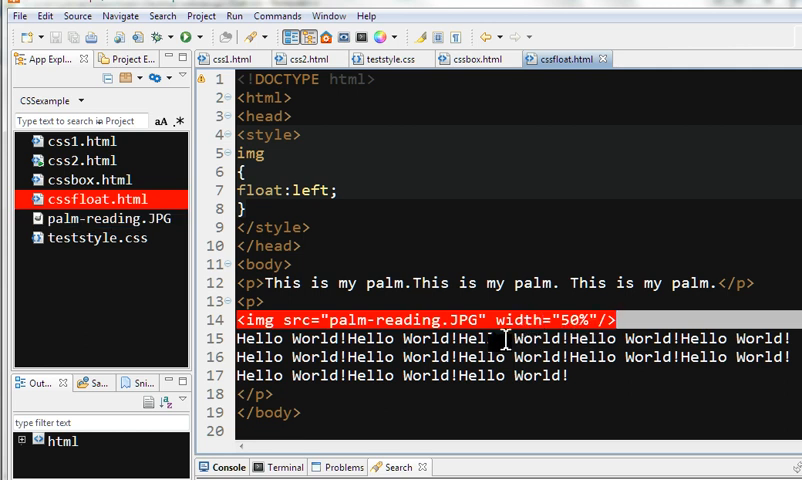
pyautogui.moveTo(237, 338)
pyautogui.mouseDown()
pyautogui.moveTo(440, 376)
pyautogui.moveTo(597, 377)
pyautogui.mouseUp()
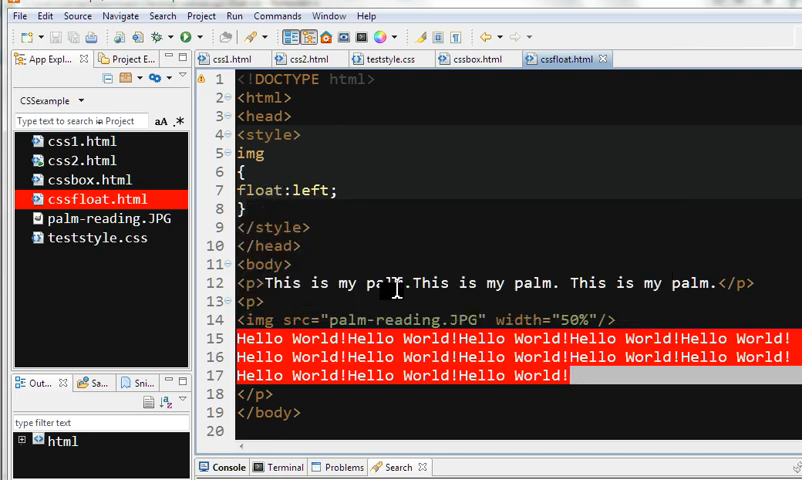
# Run cssfloat.html to render the palm image floated left with text beside it
pyautogui.click(234, 16)
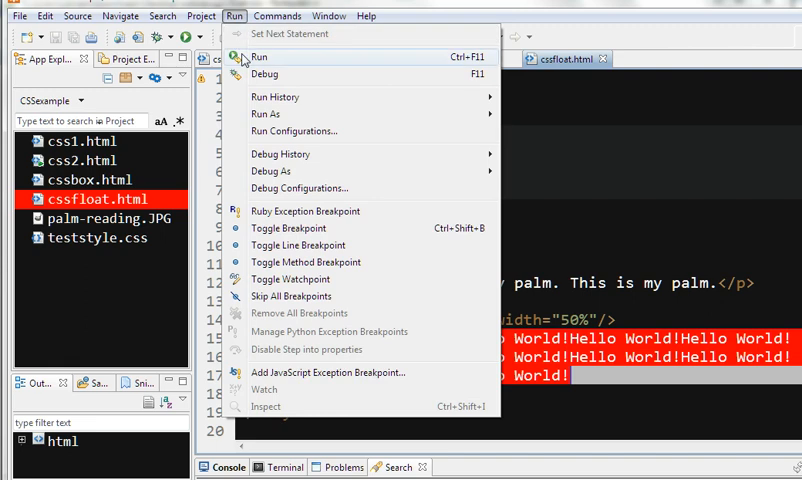
pyautogui.click(240, 57)
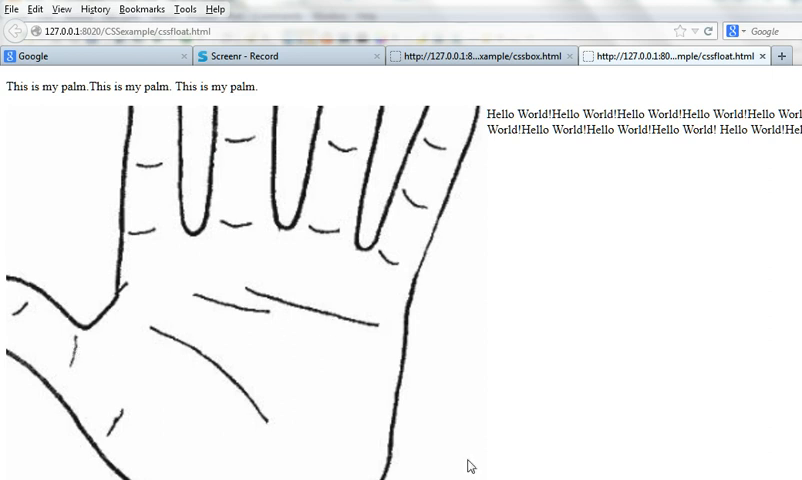
pyautogui.hotkey('alt', 'Tab')
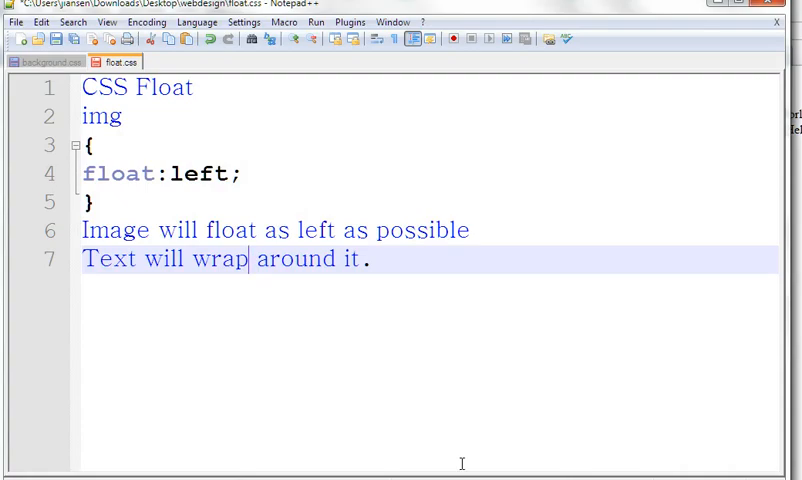
pyautogui.click(45, 66)
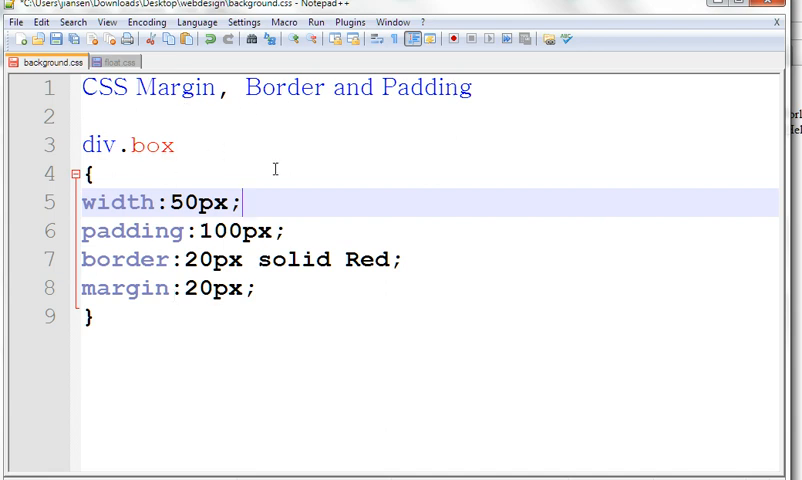
pyautogui.click(116, 64)
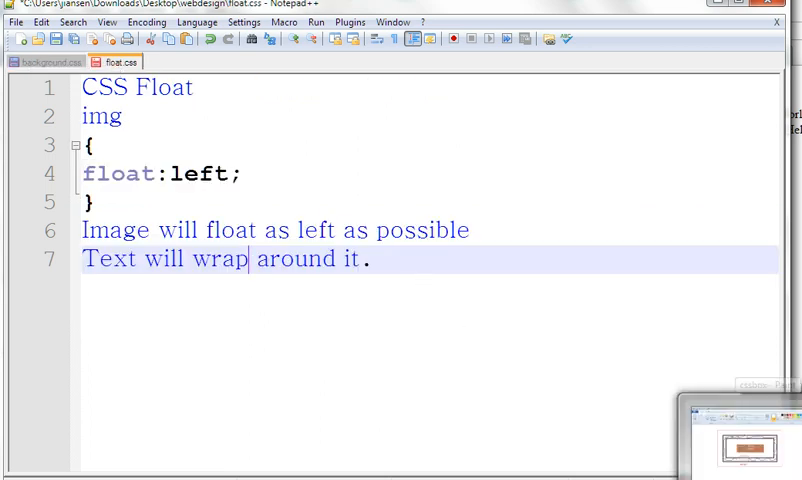
# Switch to Paint's box-model diagram of content, padding, border and margin
pyautogui.click(745, 445)
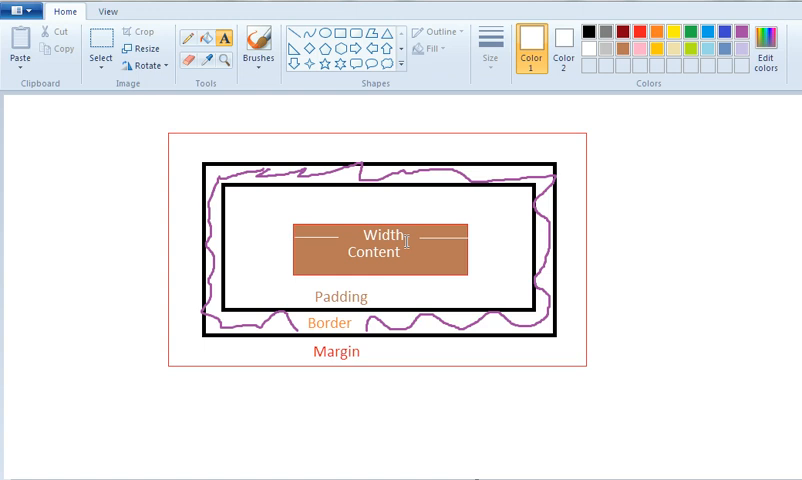